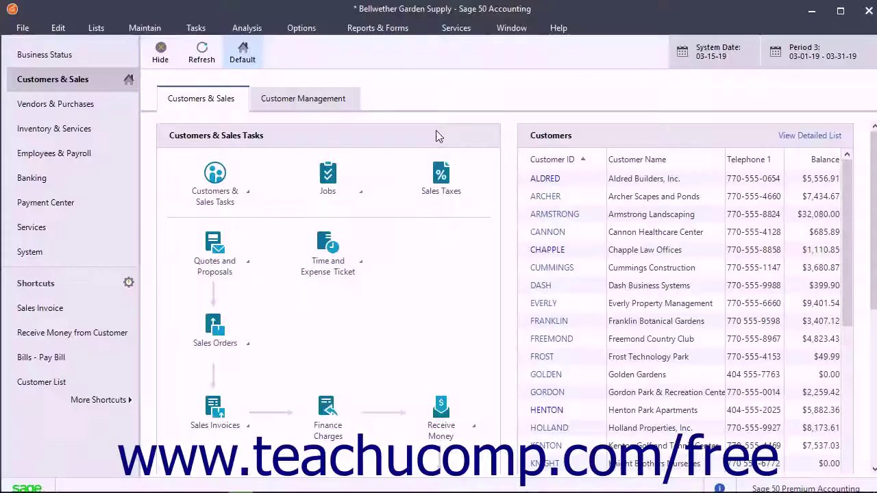
# Open a blank customer proposal form from the quotes, sales orders and proposals tasks.
pyautogui.scroll(-1, 438, 137)
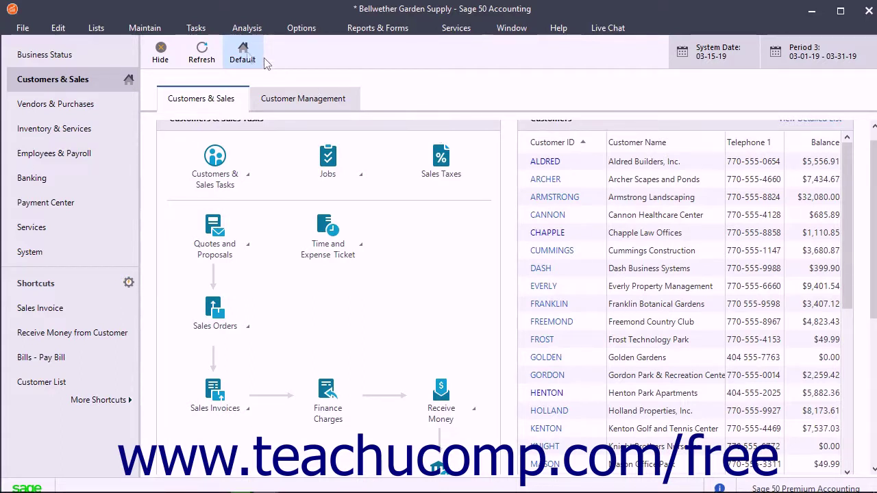
pyautogui.click(200, 30)
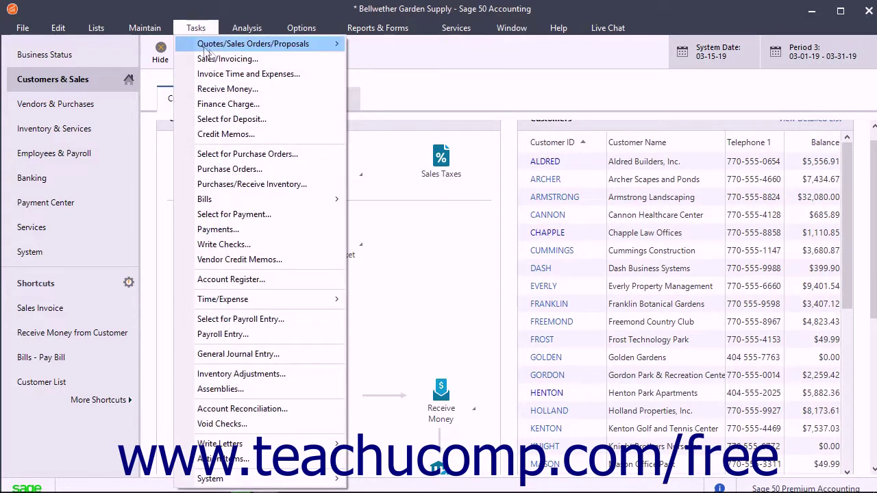
pyautogui.moveTo(251, 45)
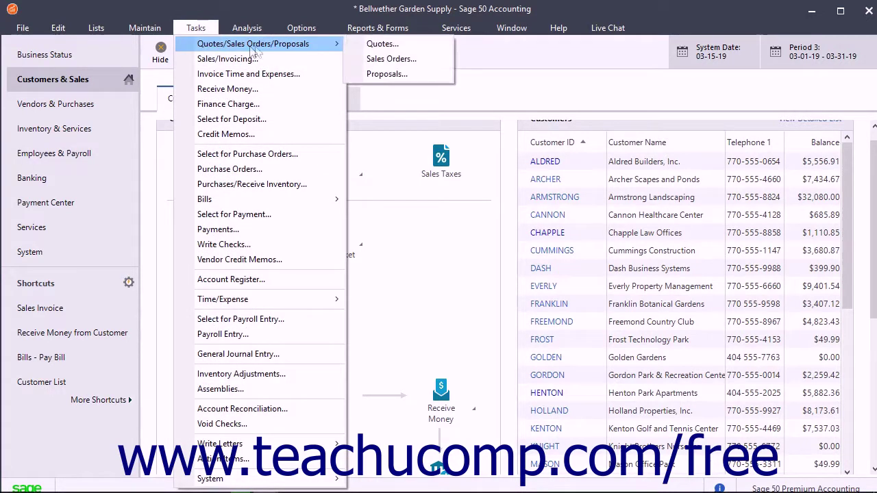
pyautogui.click(383, 74)
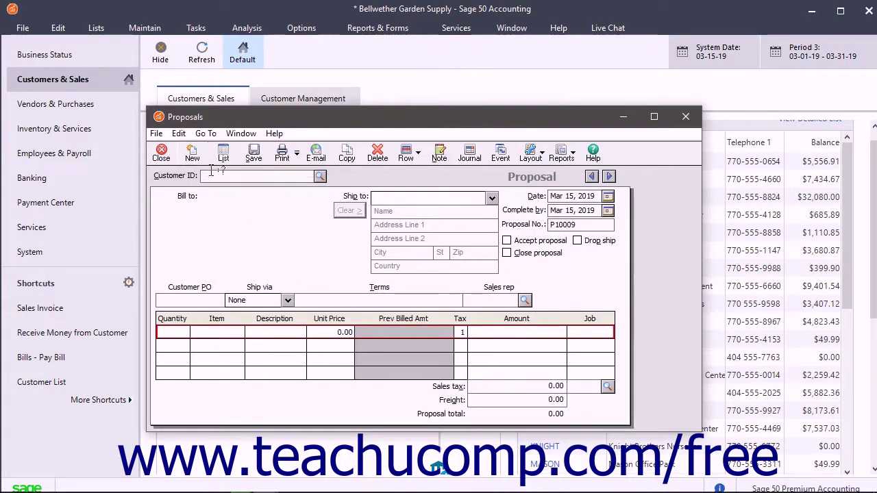
# Select Pierce Properties, Inc. (PIERCE) as the customer for the proposal.
pyautogui.click(320, 176)
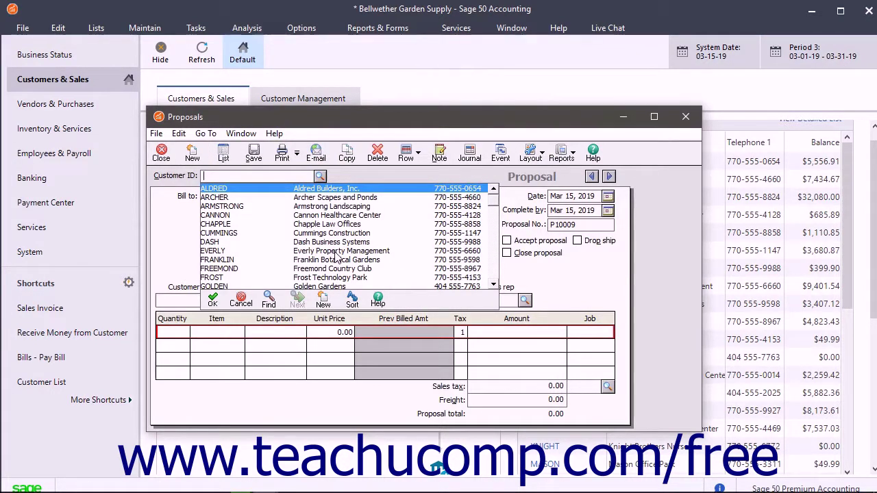
pyautogui.click(494, 283)
pyautogui.click(493, 283)
pyautogui.scroll(-4, 233, 236)
pyautogui.doubleClick(233, 234)
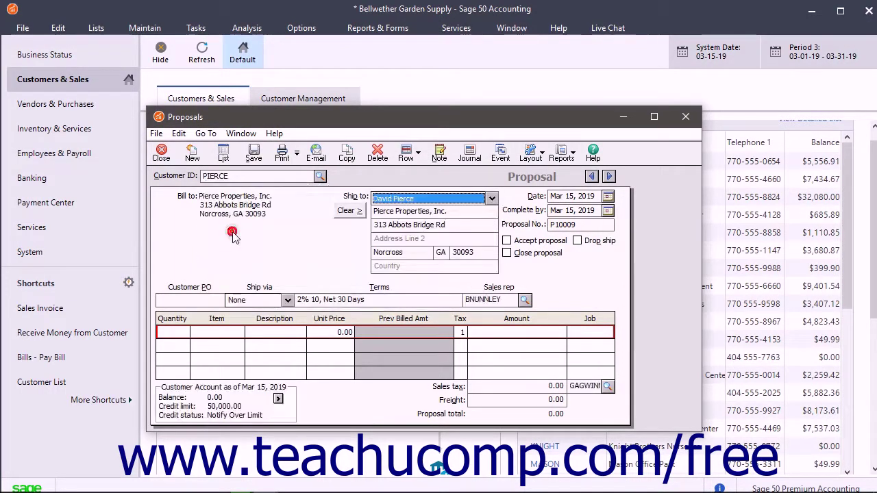
# Keep the proposal date and number as given and set the complete-by date to Apr 15, 2019.
pyautogui.click(583, 226)
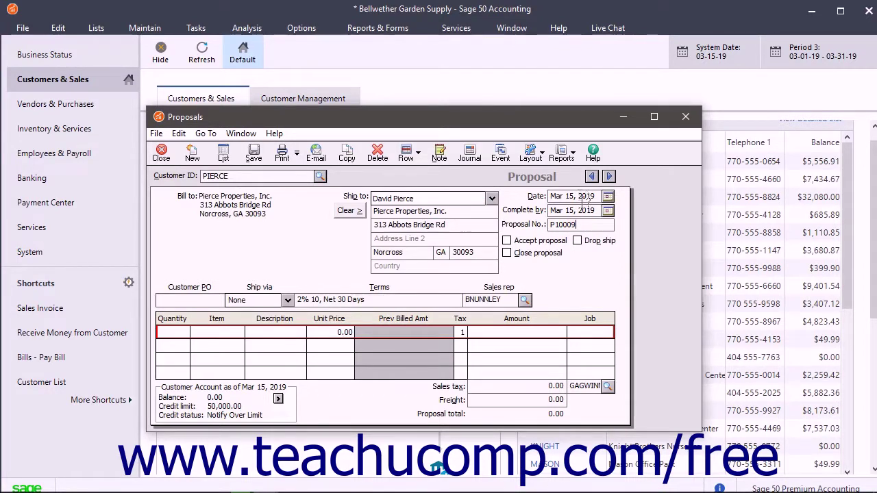
pyautogui.click(576, 196)
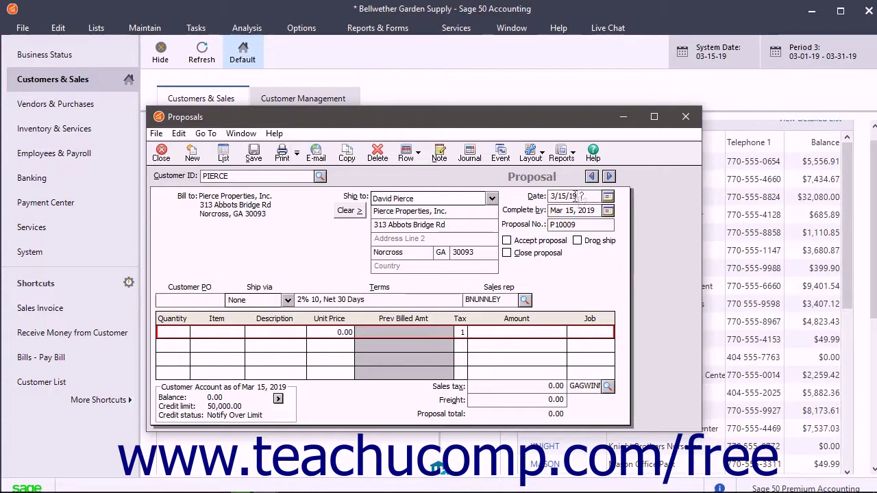
pyautogui.click(588, 210)
pyautogui.click(608, 210)
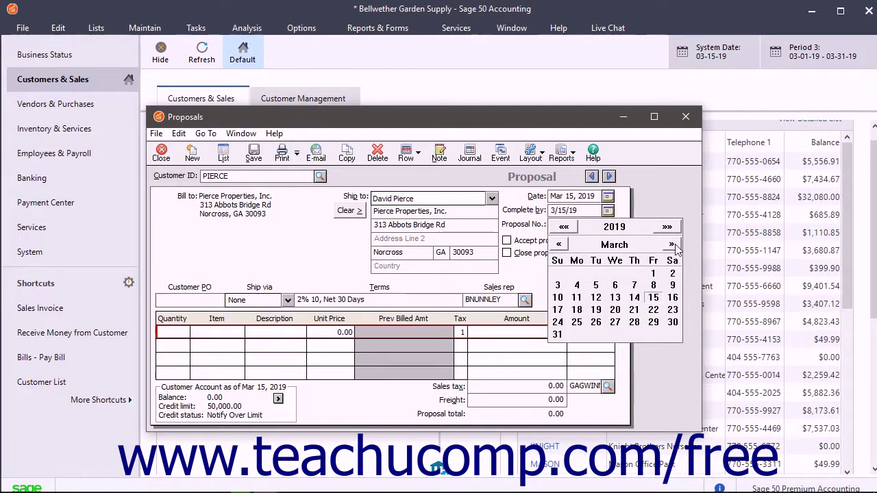
pyautogui.click(671, 245)
pyautogui.click(581, 300)
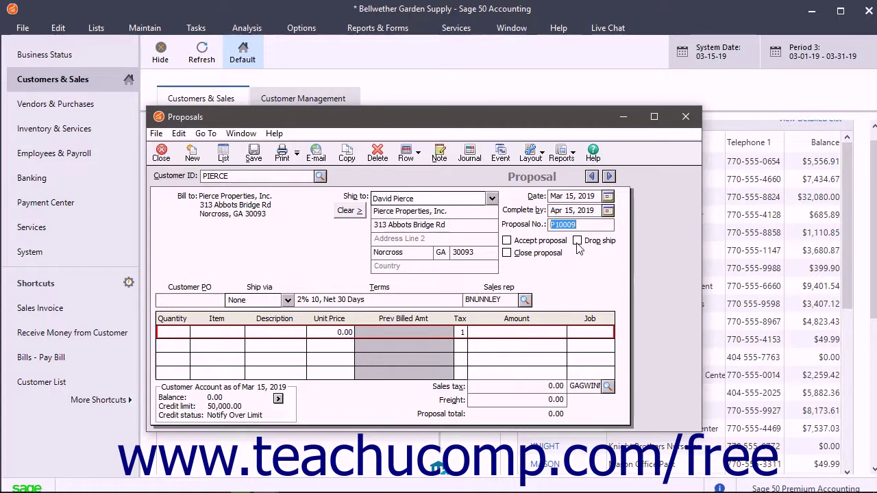
# Add item LAND-17400 with a quantity of 1 on the first line of the proposal, leaving the customer PO blank.
pyautogui.click(203, 296)
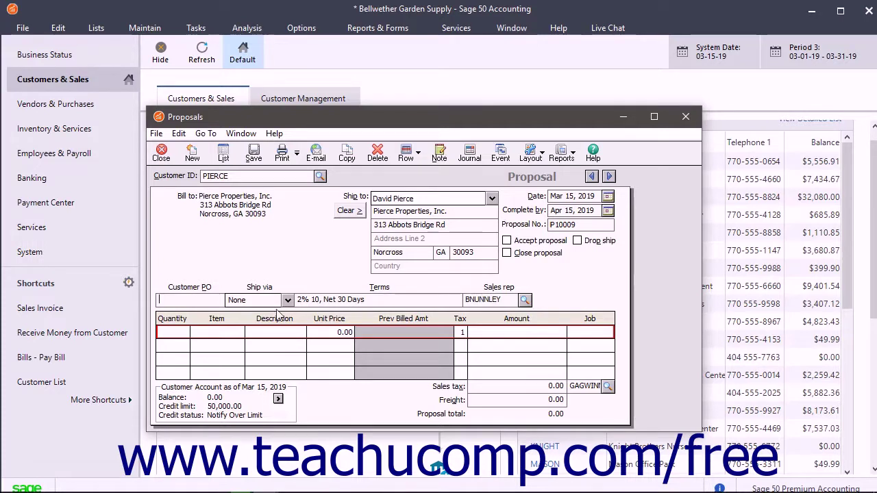
pyautogui.click(180, 333)
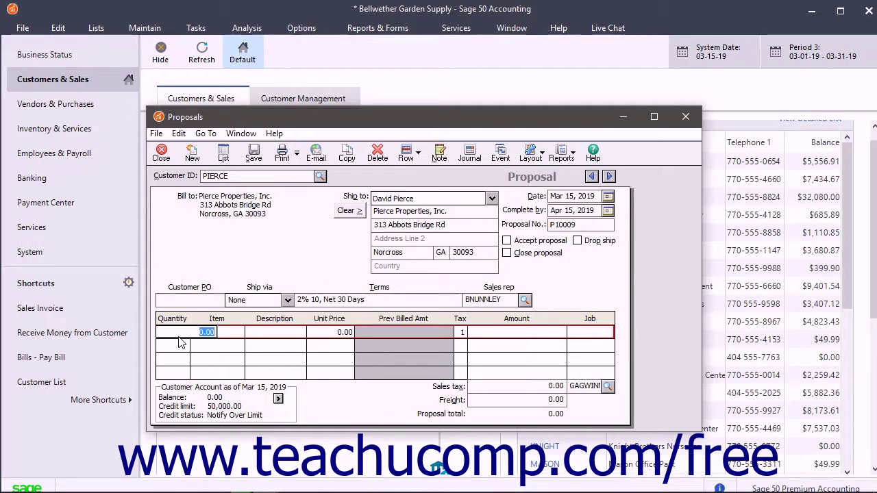
pyautogui.write('1')
pyautogui.press('Tab')
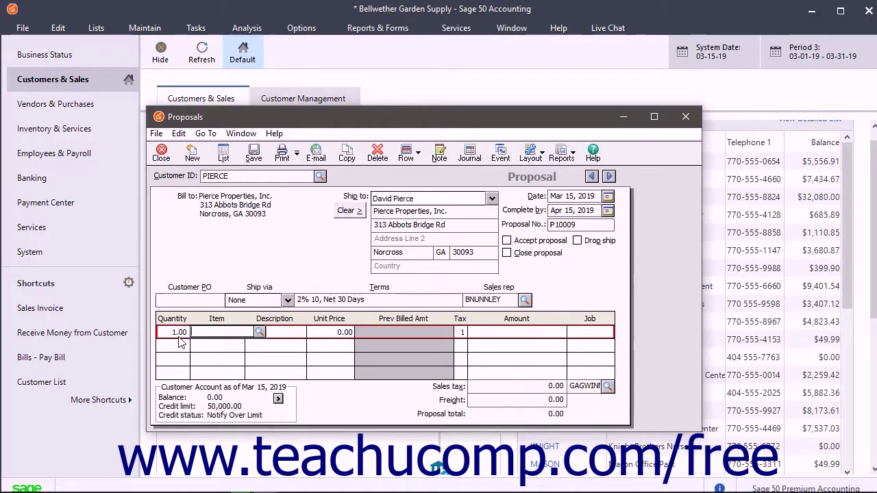
pyautogui.click(259, 332)
pyautogui.doubleClick(381, 411)
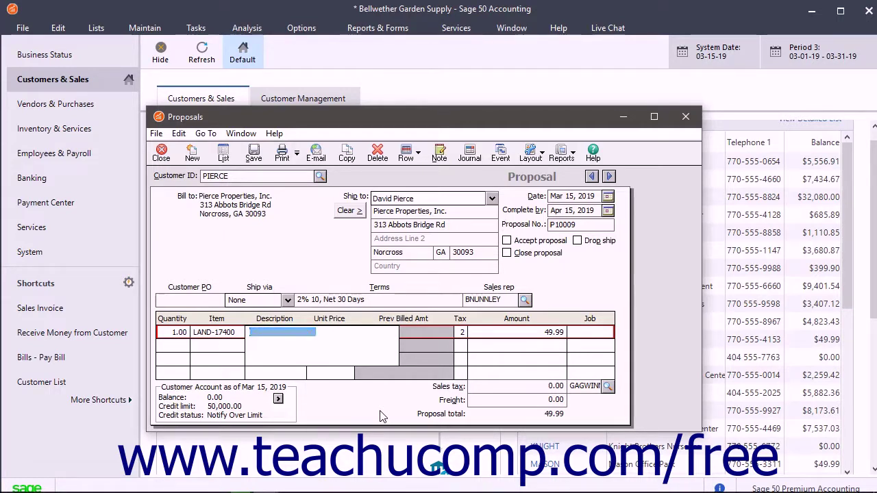
# Enter a description starting with "Water Feature" for the LAND-17400 line and set its unit price to 5,000.00, keeping the tax type and amount.
pyautogui.click(250, 332)
pyautogui.write('Water Feature La')
pyautogui.press('Tab')
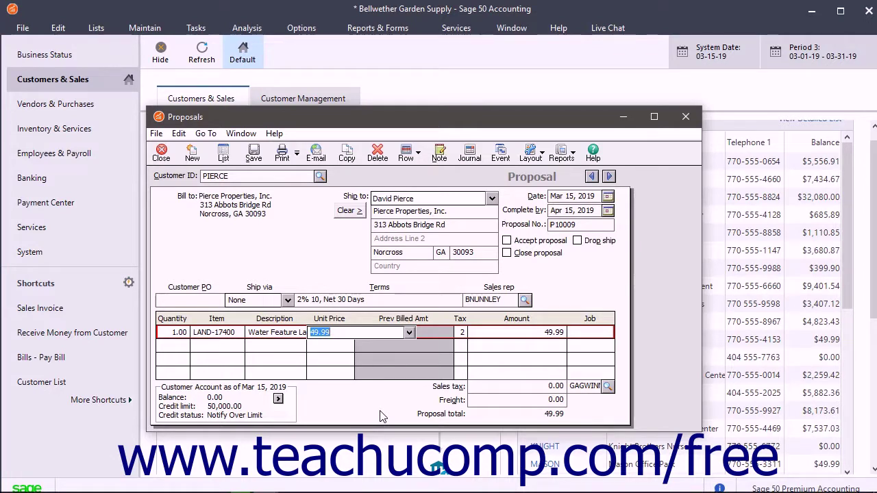
pyautogui.write('5000')
pyautogui.press('Tab')
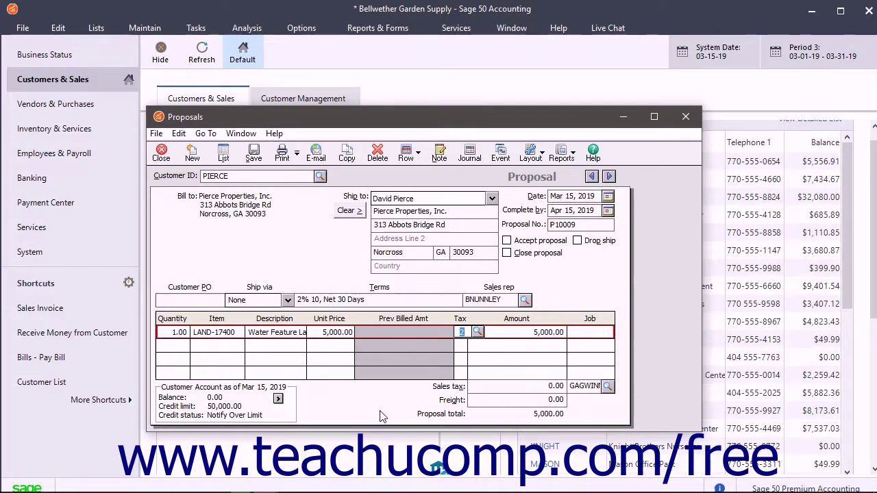
pyautogui.press('Tab')
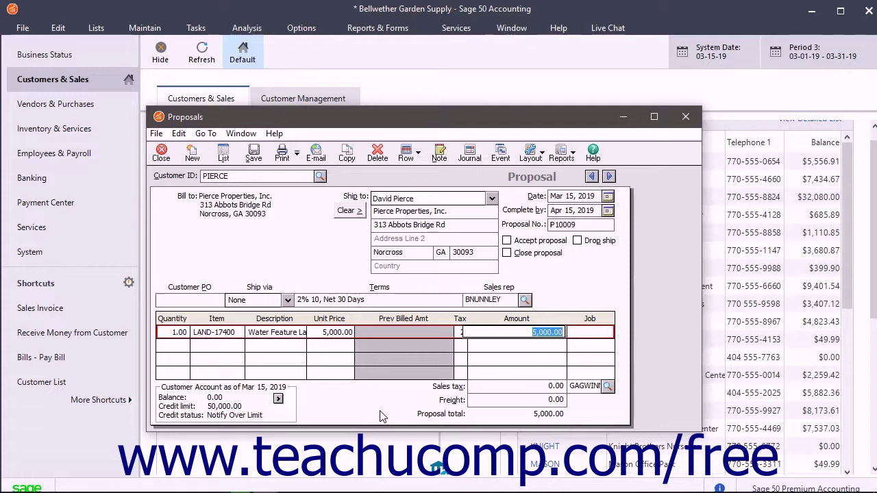
pyautogui.click(403, 332)
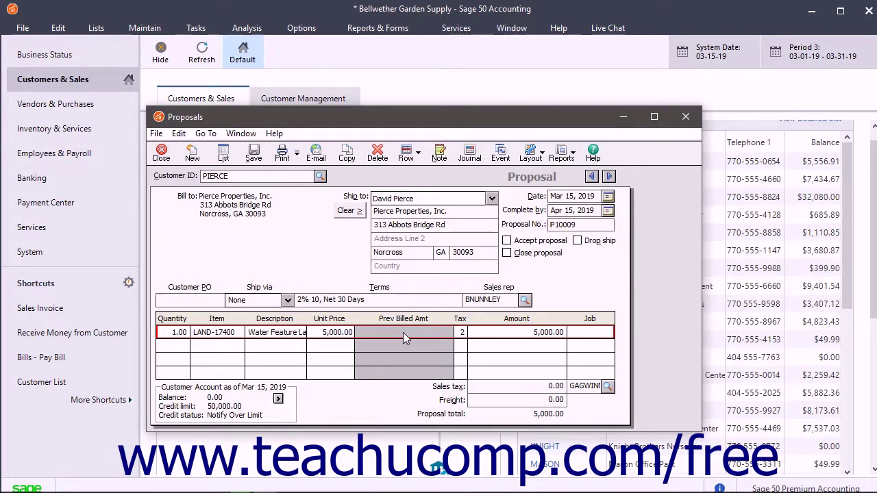
# Leave the proposal's freight and sales tax amounts as they are and save the proposal.
pyautogui.click(499, 405)
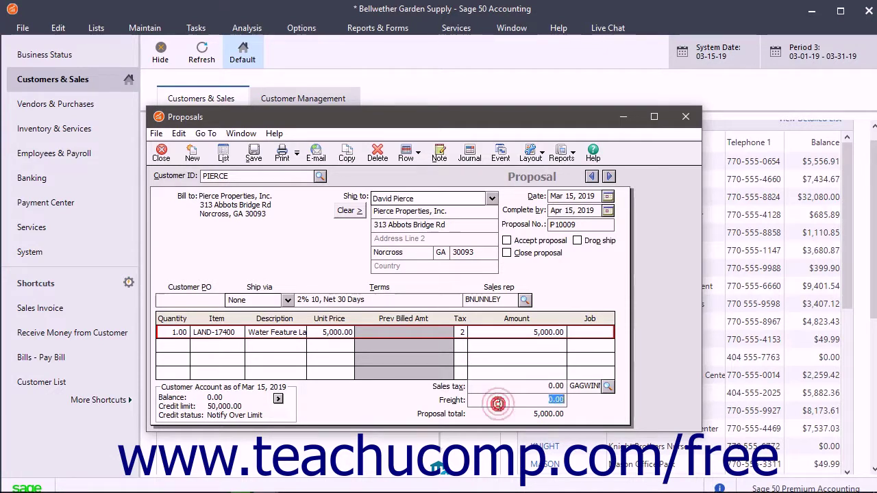
pyautogui.click(518, 388)
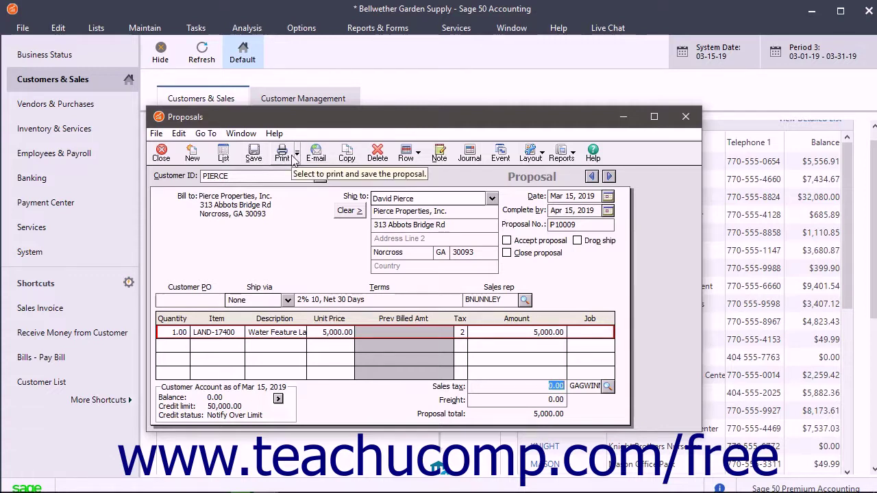
pyautogui.click(254, 155)
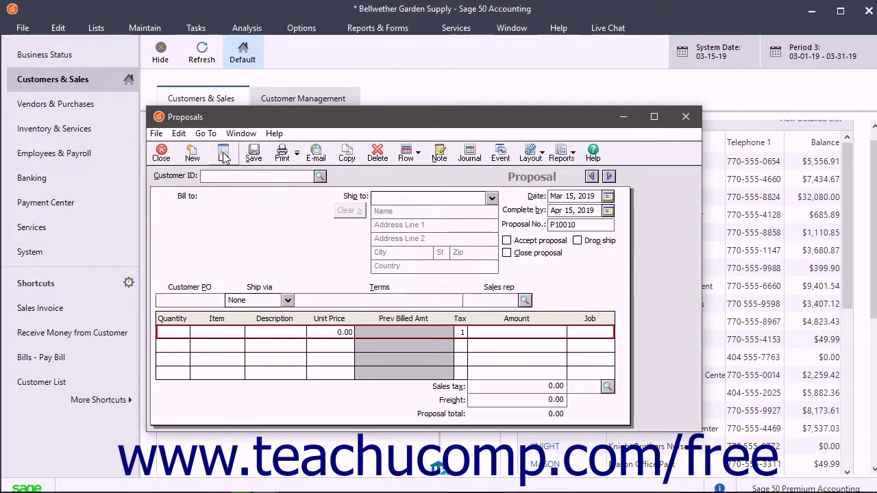
# Reopen the Pierce Properties proposal from the proposal list and save it marked as accepted.
pyautogui.click(224, 156)
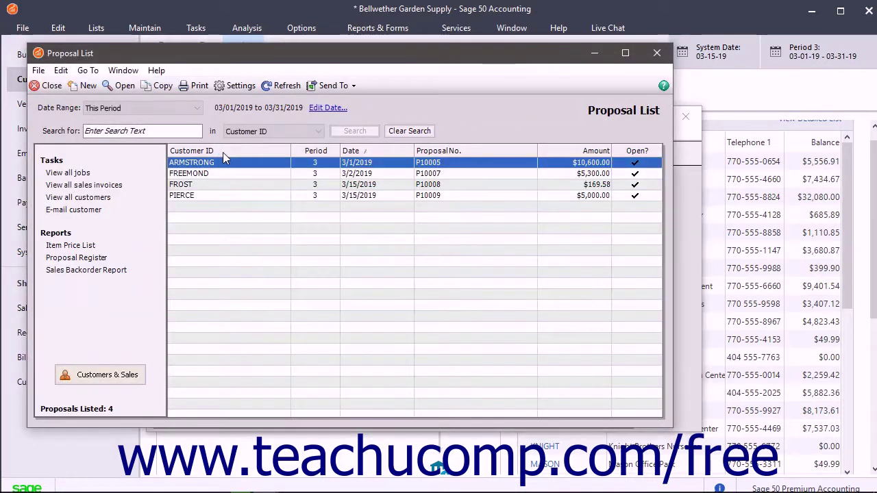
pyautogui.doubleClick(236, 196)
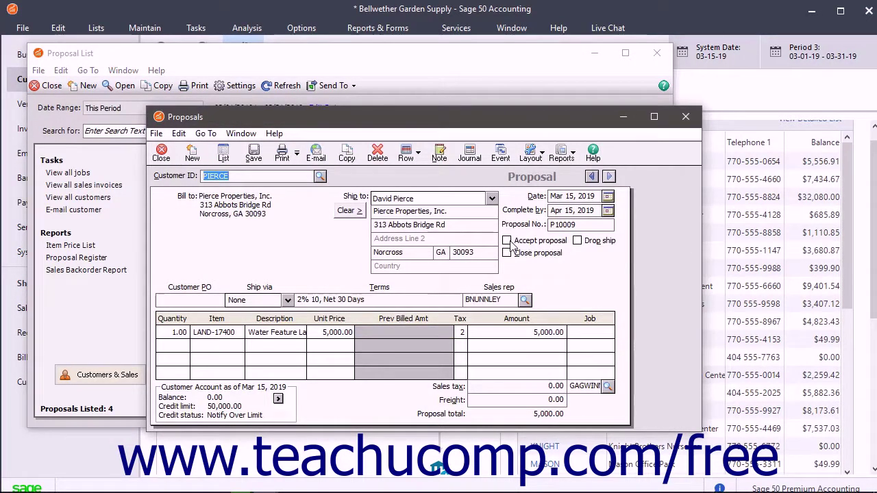
pyautogui.click(508, 242)
pyautogui.click(508, 241)
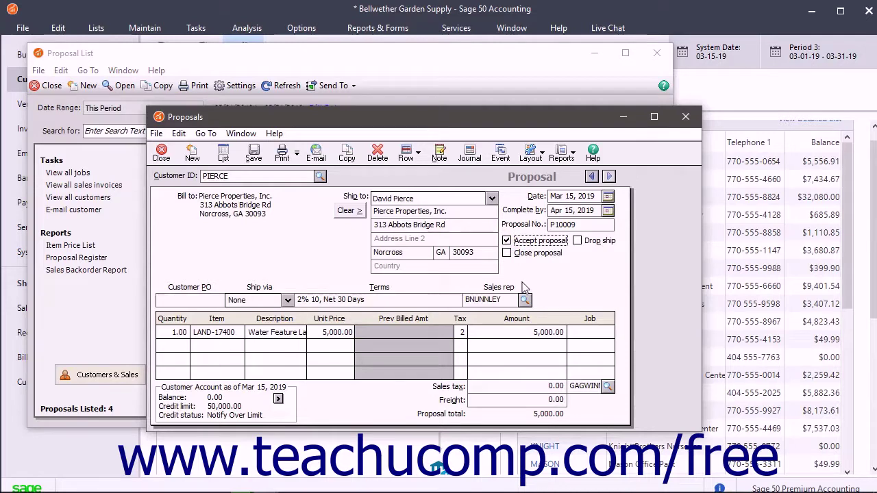
pyautogui.click(253, 158)
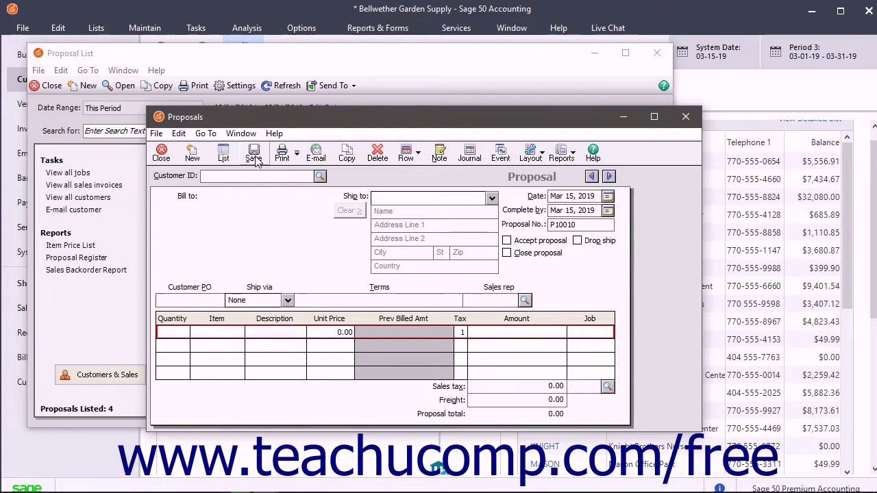
# Close the proposal form and the proposal list.
pyautogui.click(161, 153)
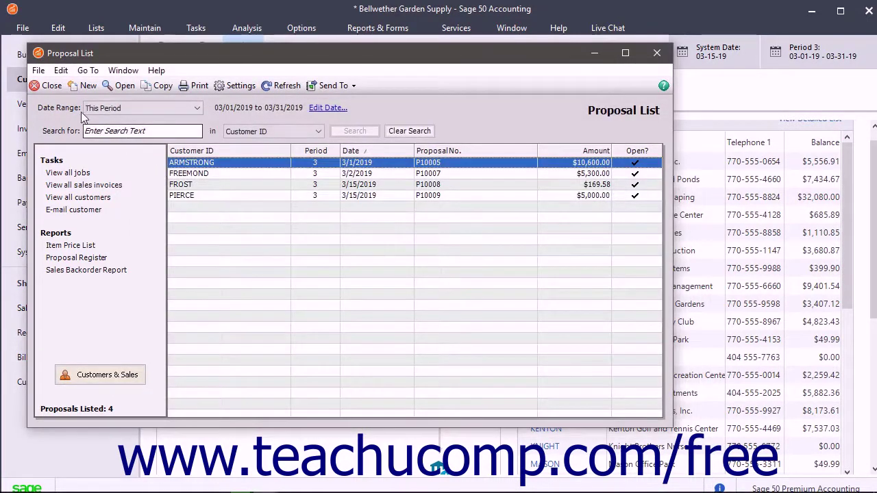
pyautogui.click(55, 90)
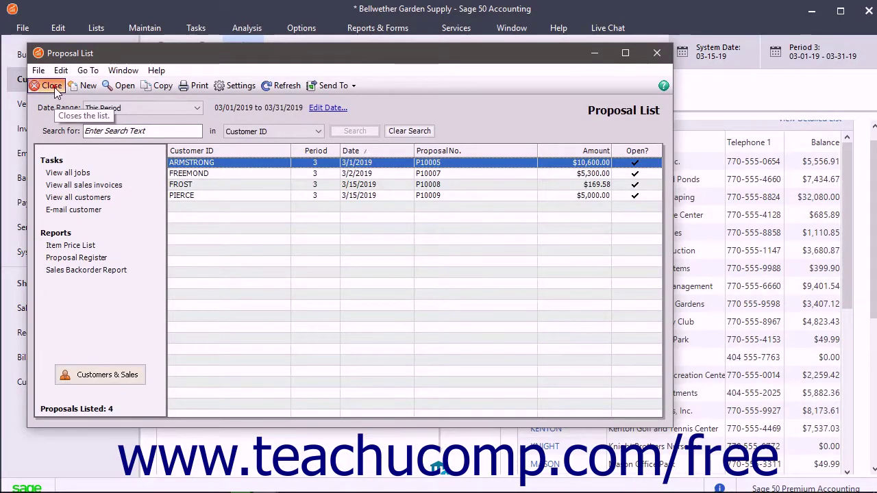